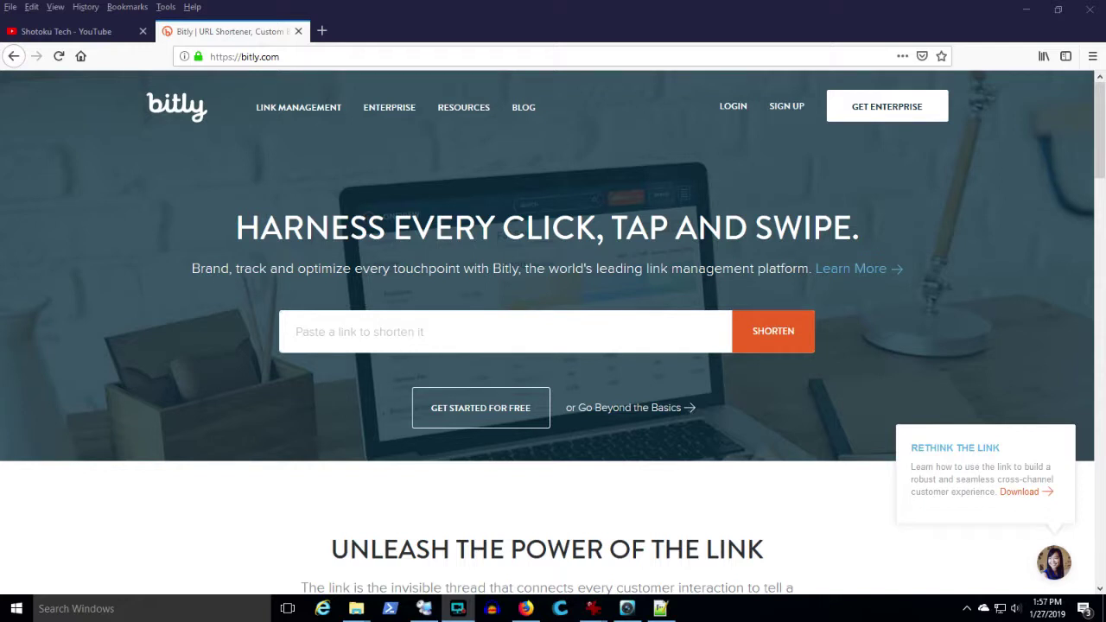
Sign in to Bitly with the Google account
left_click(732, 107)
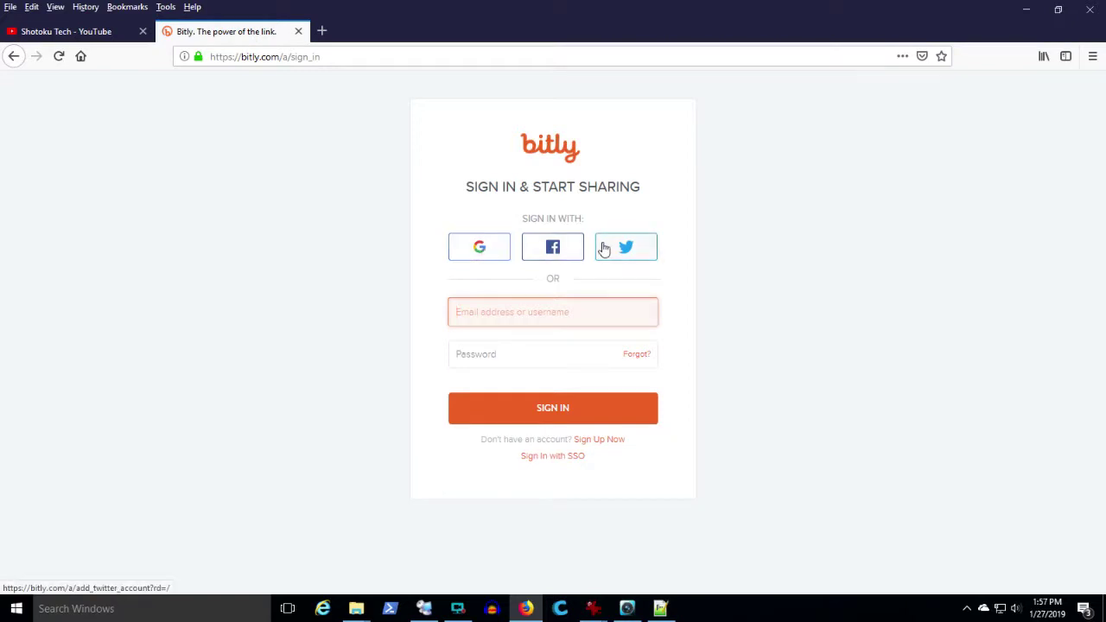
left_click(478, 248)
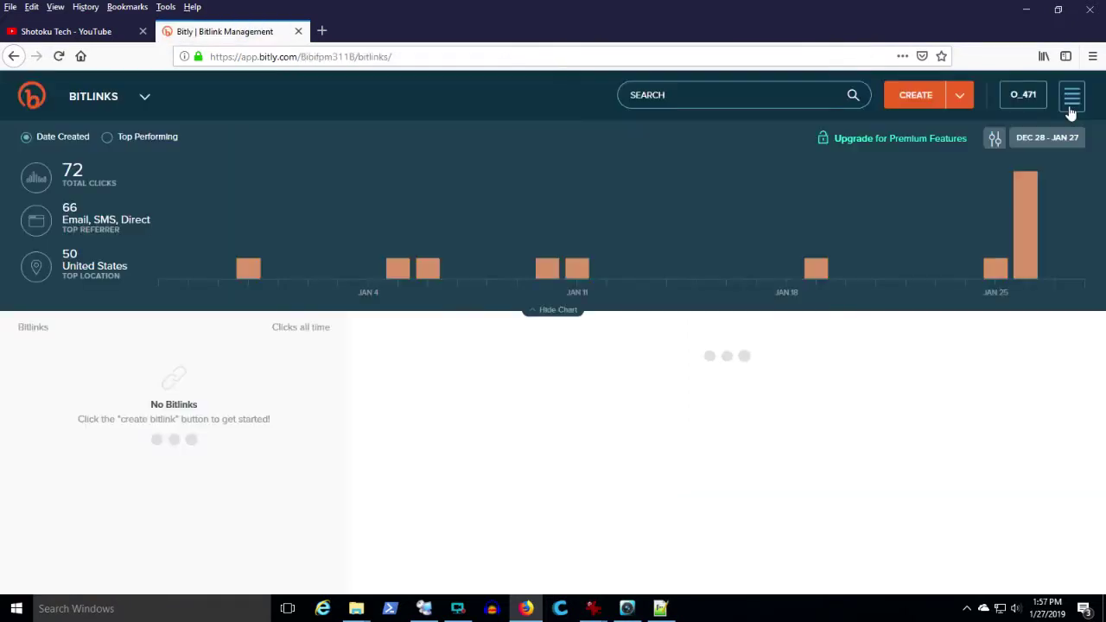
left_click(1071, 110)
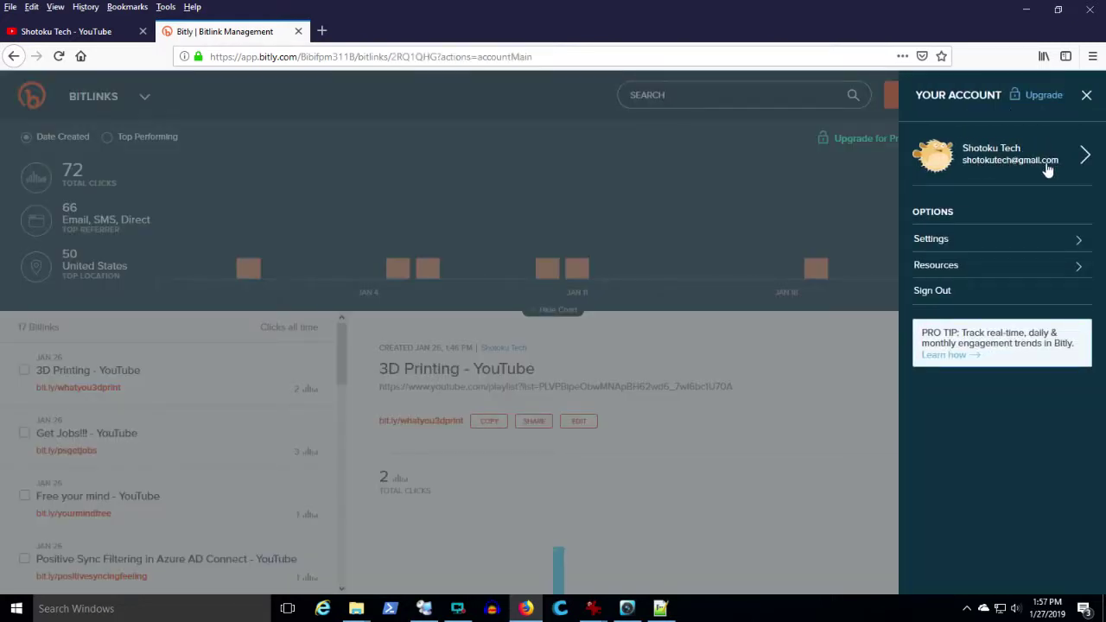
left_click(848, 363)
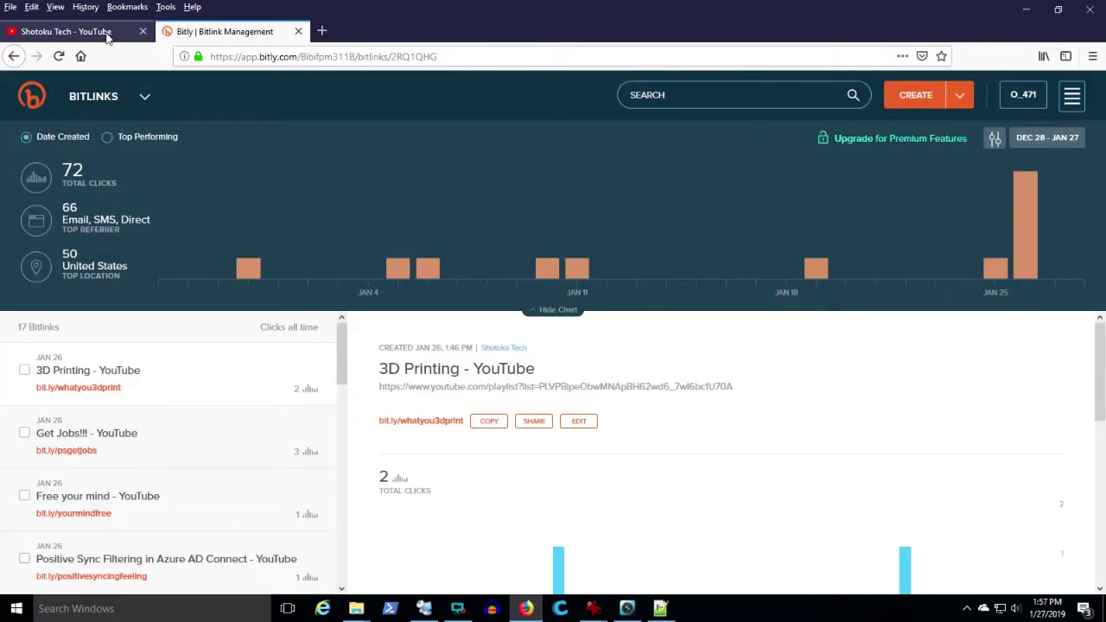
Copy the rocket video's link address from the YouTube channel's video list
left_click(107, 32)
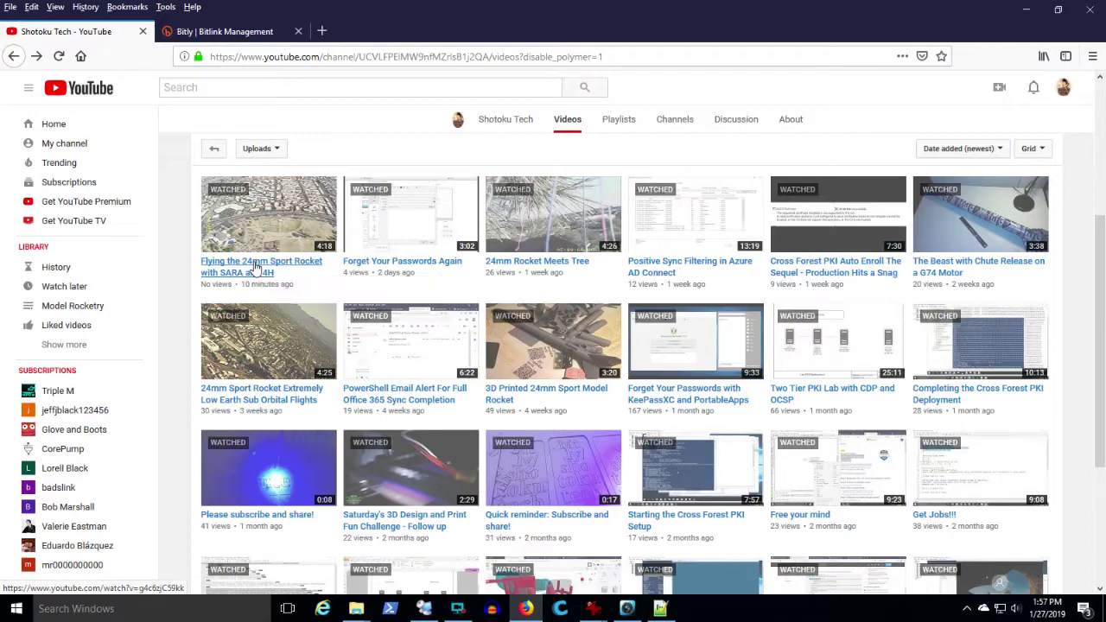
right_click(255, 268)
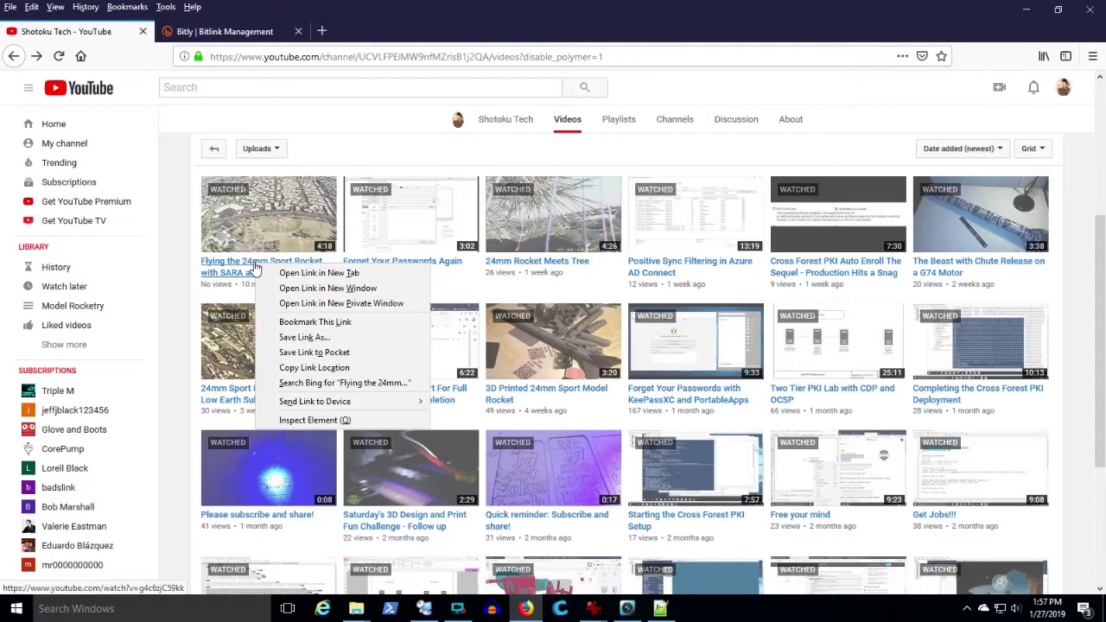
left_click(298, 369)
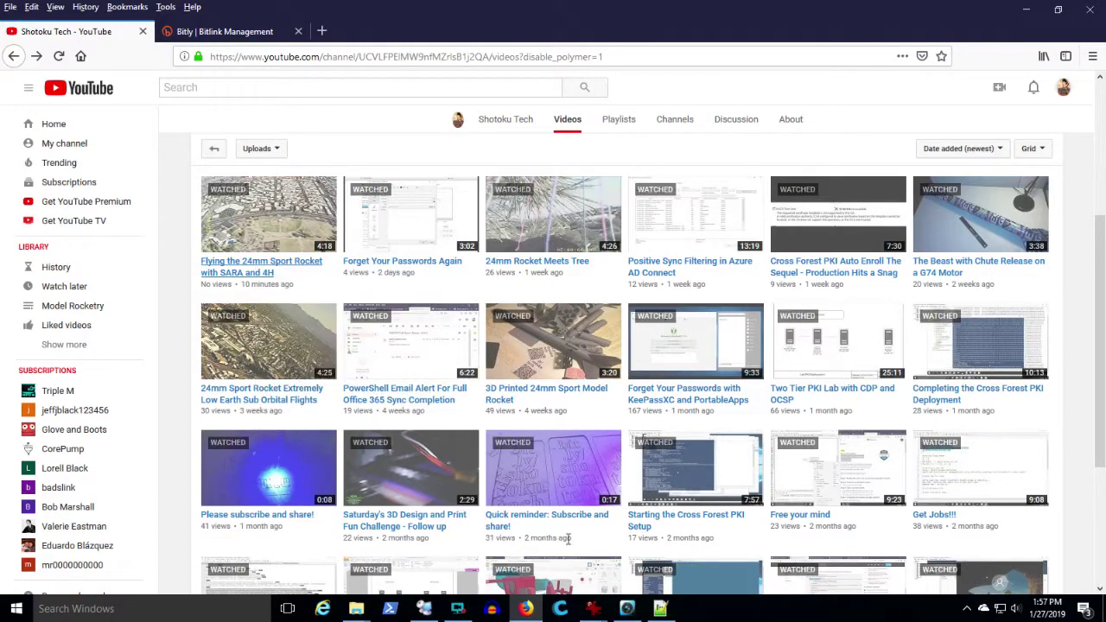
left_click(660, 608)
Replace the Notepad++ note's text with the rocket video's watch URL, then return to Bitly
key("ctrl+a")
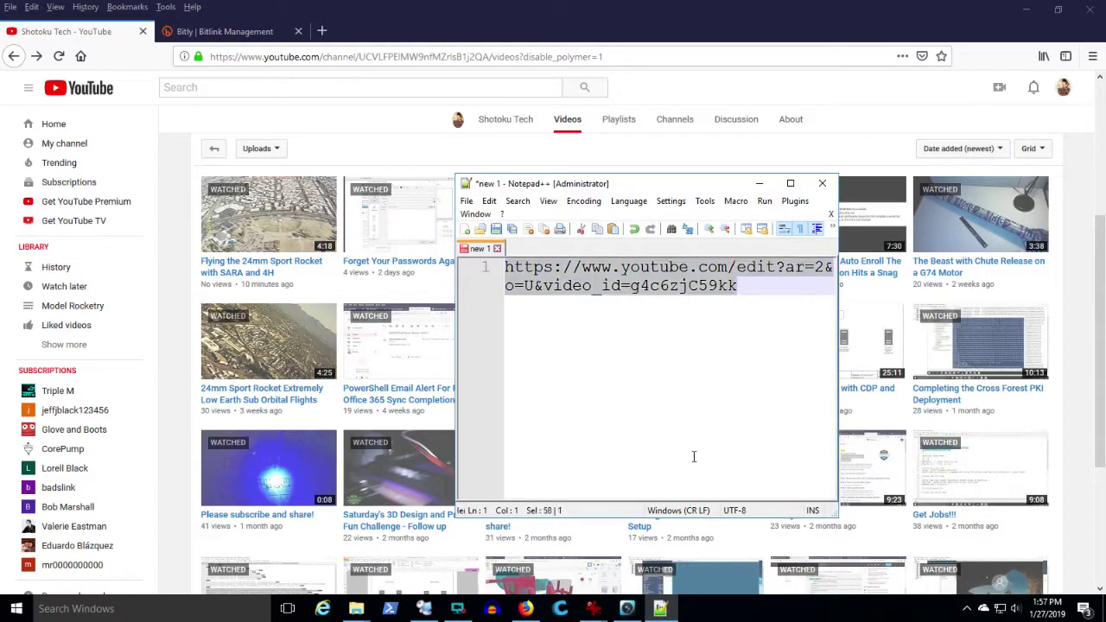
type("https://www.youtube.com/watch?v=g4c6zjC59kk")
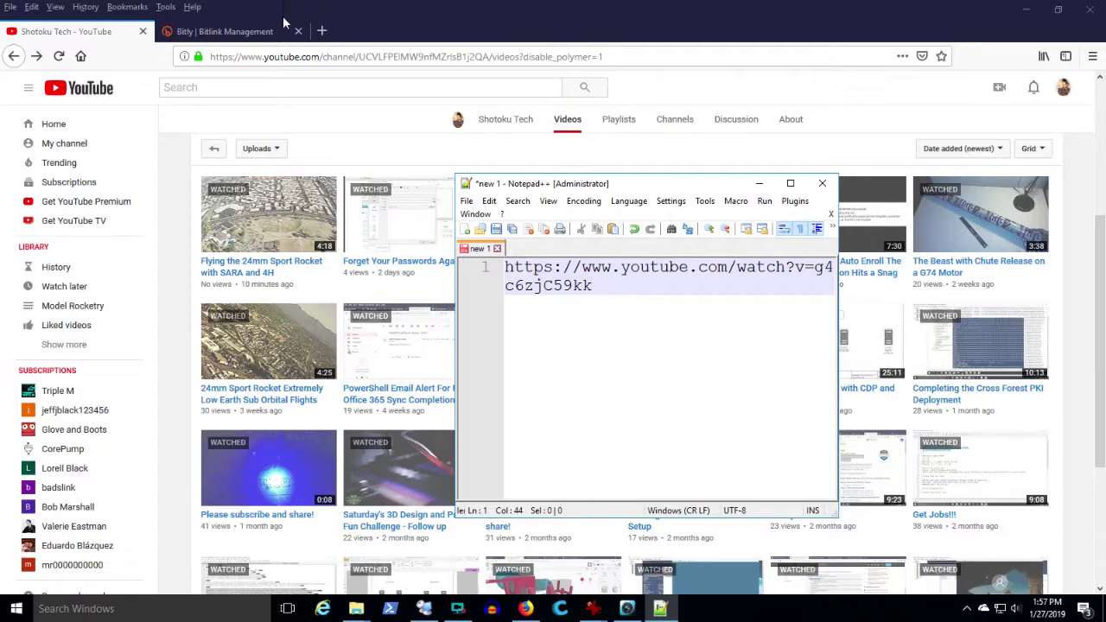
left_click(238, 35)
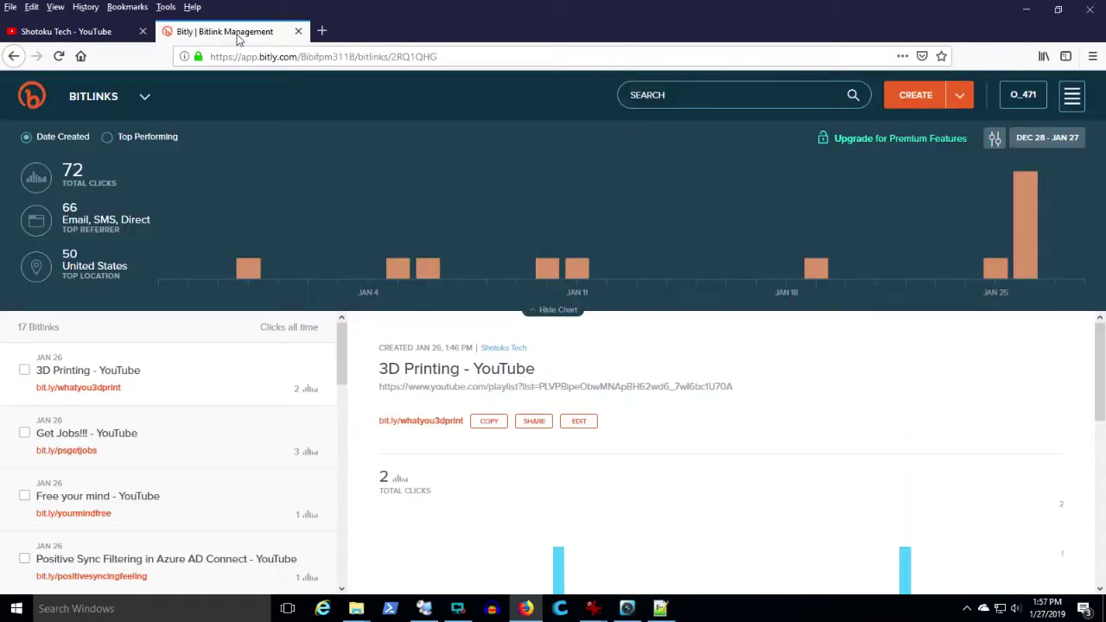
Create a new Bitlink from the pasted YouTube video URL
left_click(917, 95)
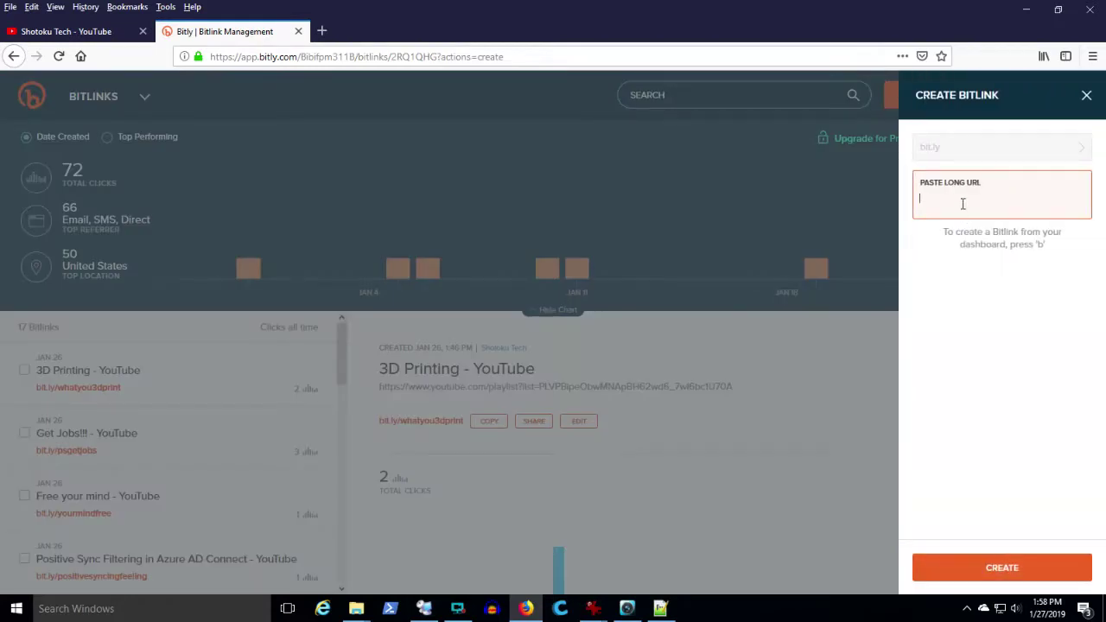
type("https://www.youtube.com/watch?v=g4c6zjC59kk")
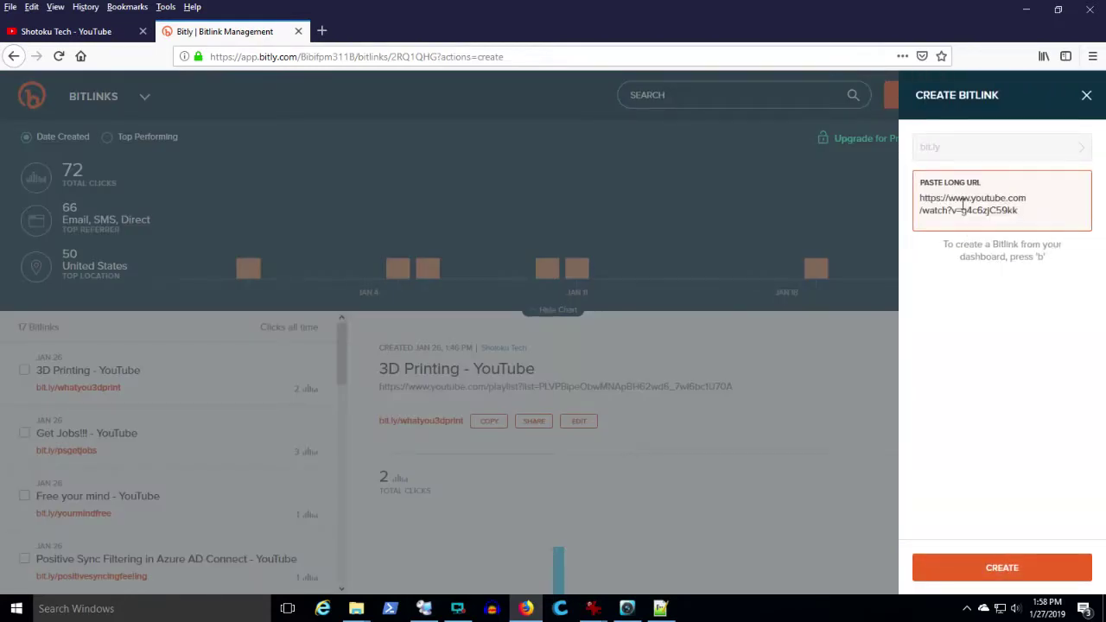
left_click(989, 566)
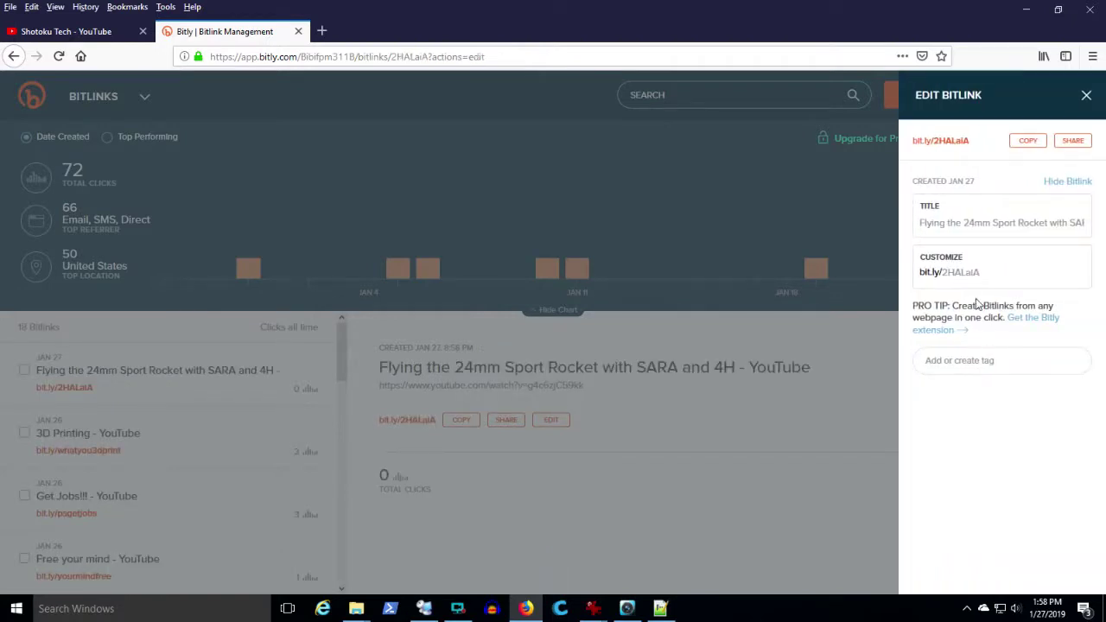
Change the back-half 2HALaiA to 24mmrocketwithsara and save it
left_click_drag(942, 273, 979, 275)
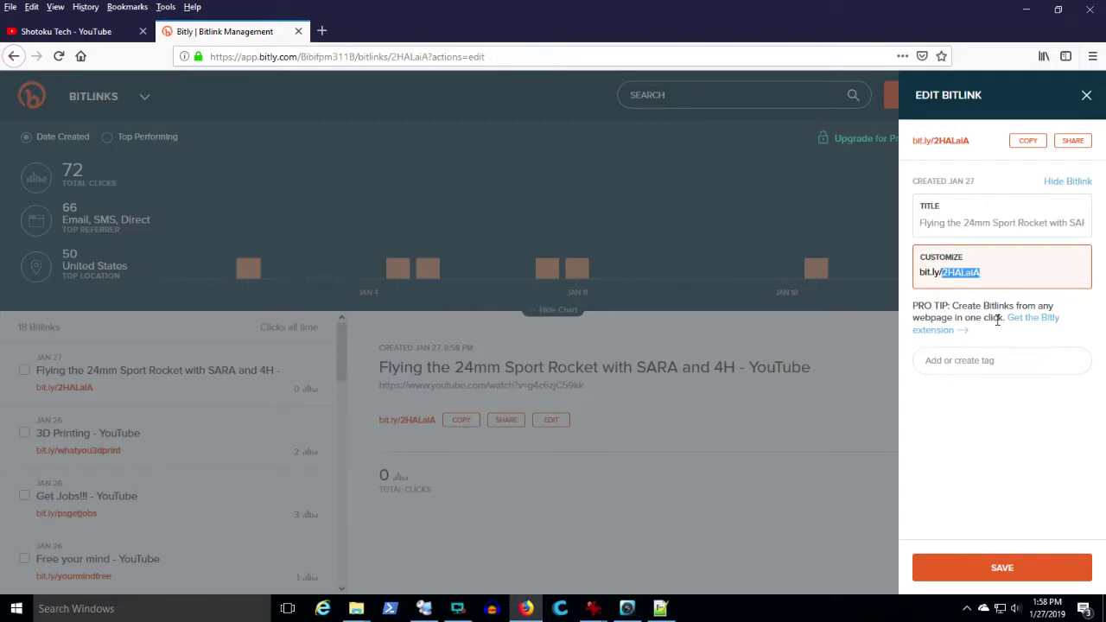
type("2")
type("mmrocket")
type("withsara")
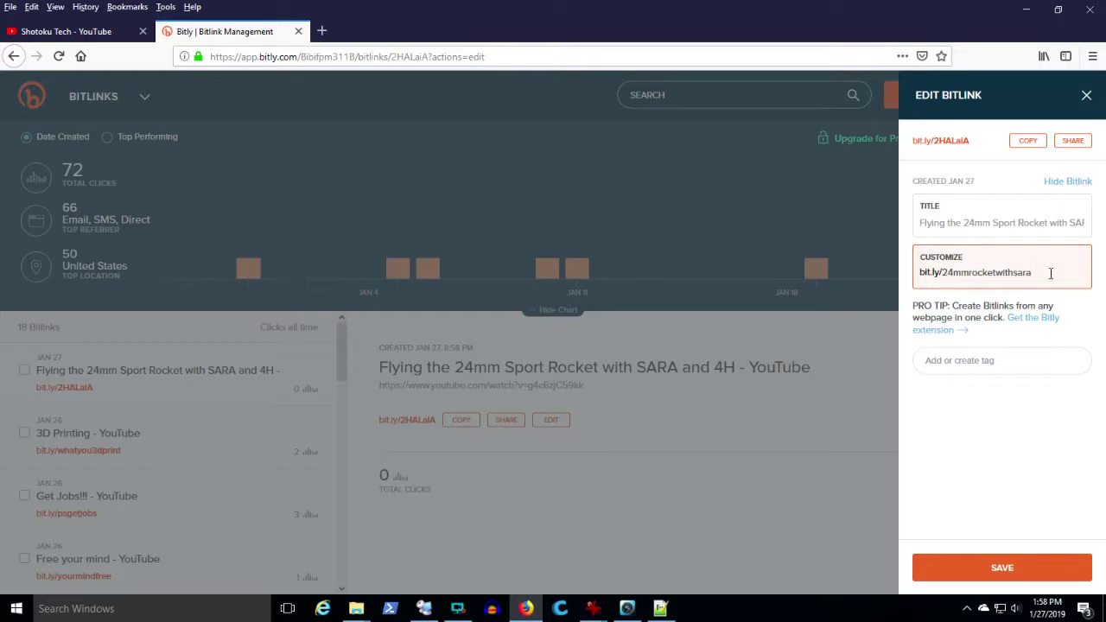
left_click(1002, 573)
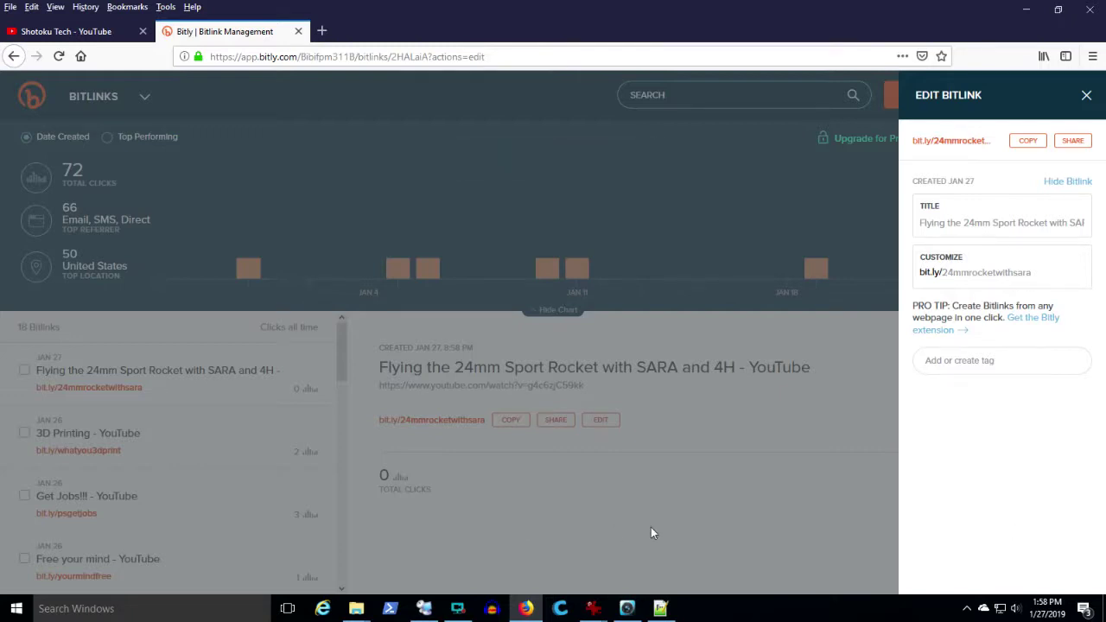
left_click(628, 510)
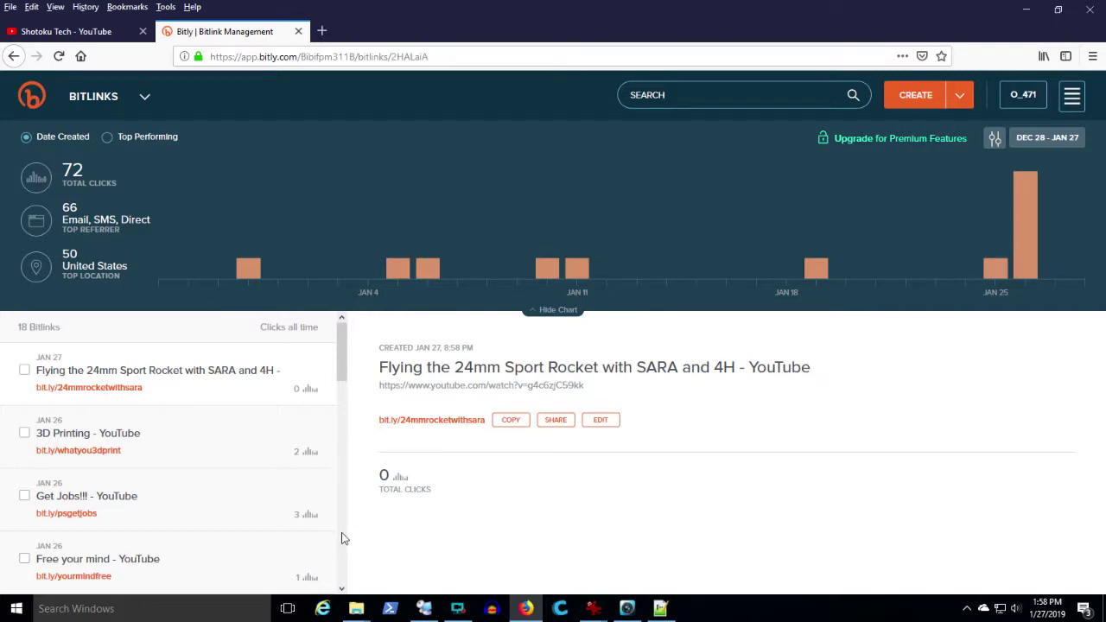
Scroll down and back up through the Bitlinks list to review the 24mmrocketwithsara link
scroll(342, 538, "down", 5)
scroll(341, 538, "down", 3)
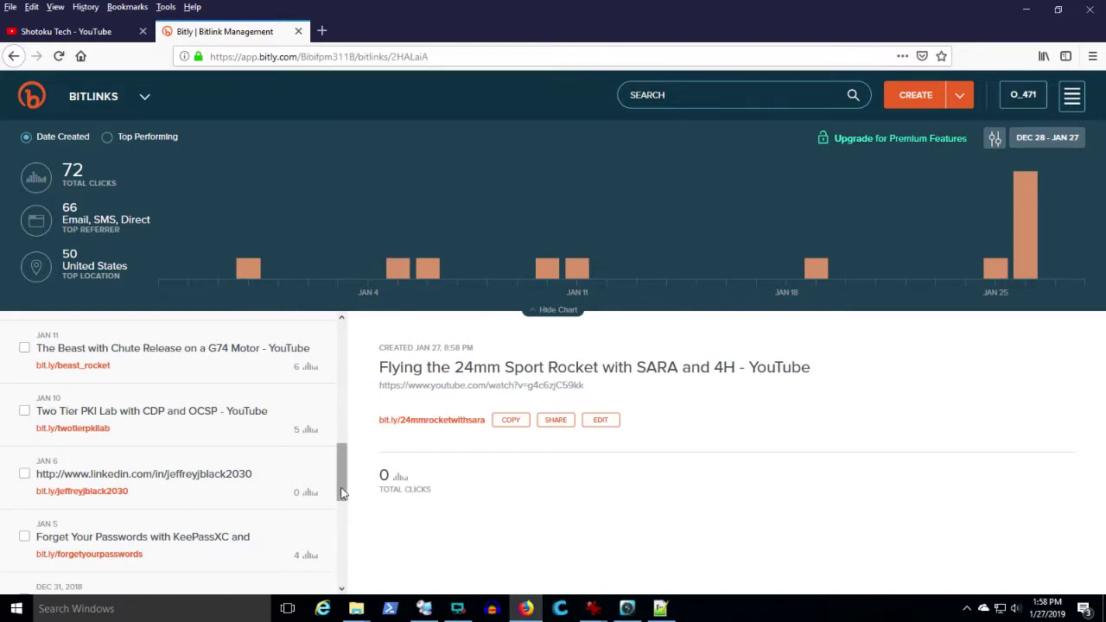
left_click_drag(341, 492, 341, 583)
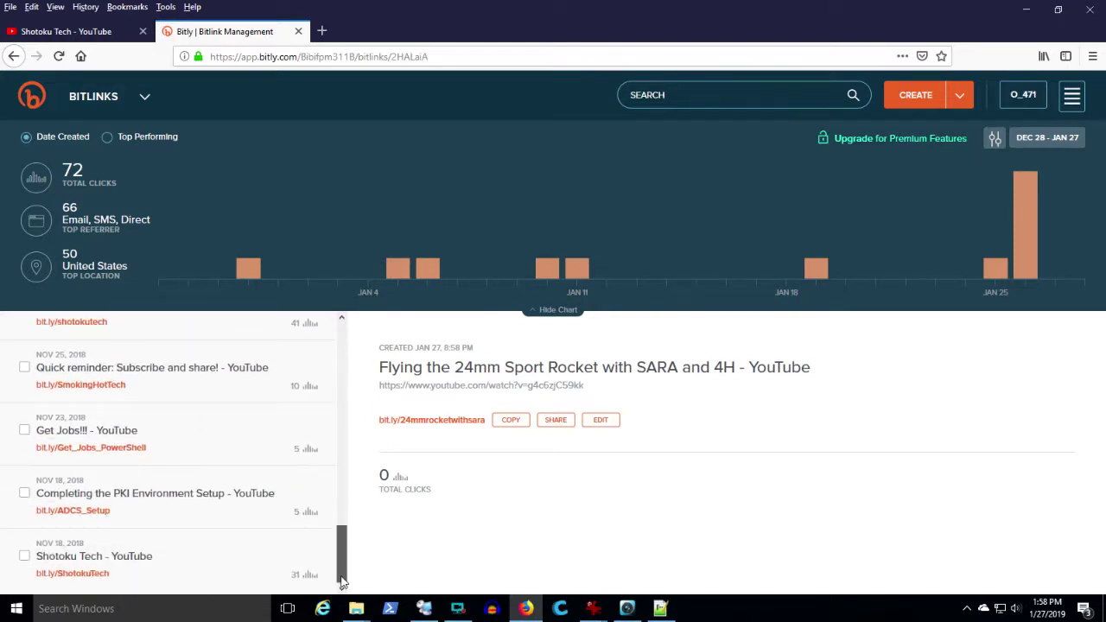
mouse_move(342, 583)
left_mouse_down()
mouse_move(349, 339)
mouse_move(349, 578)
left_mouse_up()
left_click_drag(349, 579, 332, 361)
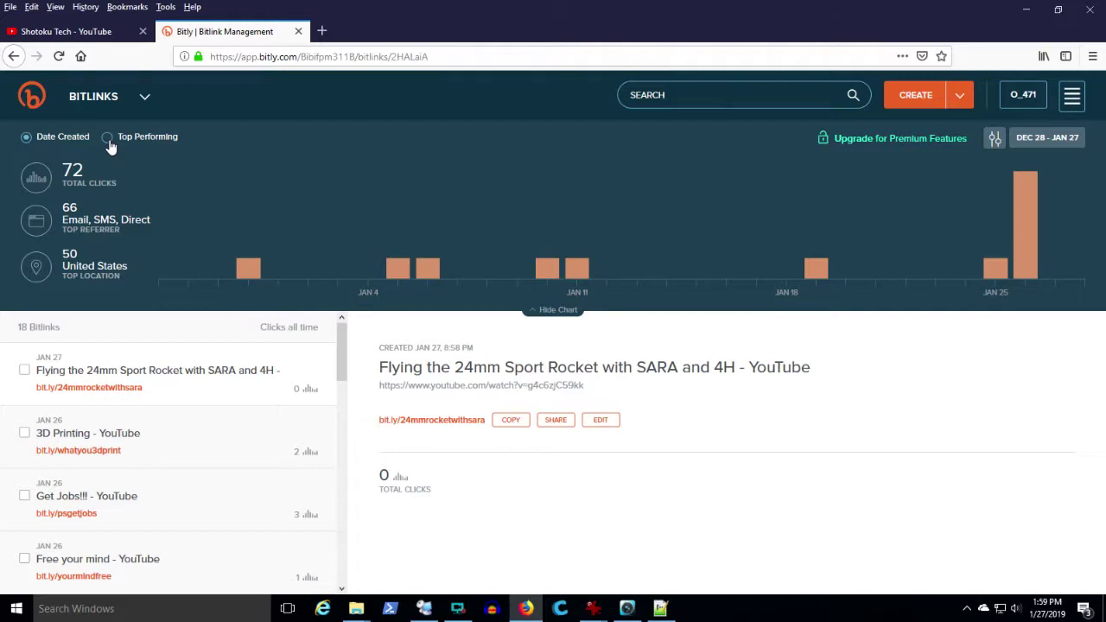
Browse the links sorted by Top Performing, then re-sort them by Date Created
left_click(109, 141)
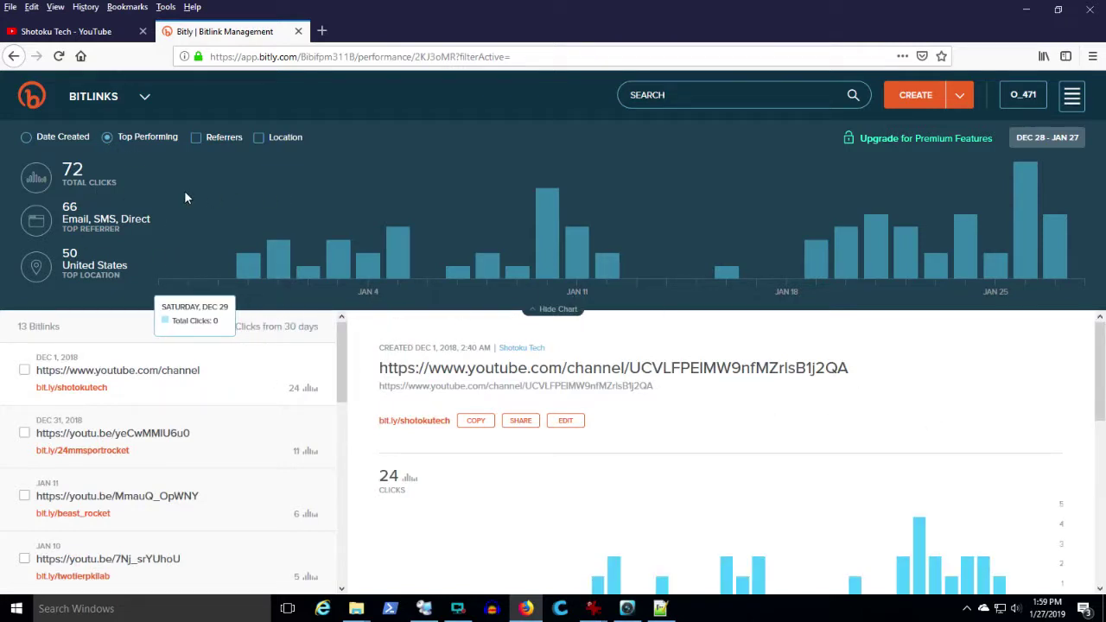
mouse_move(248, 265)
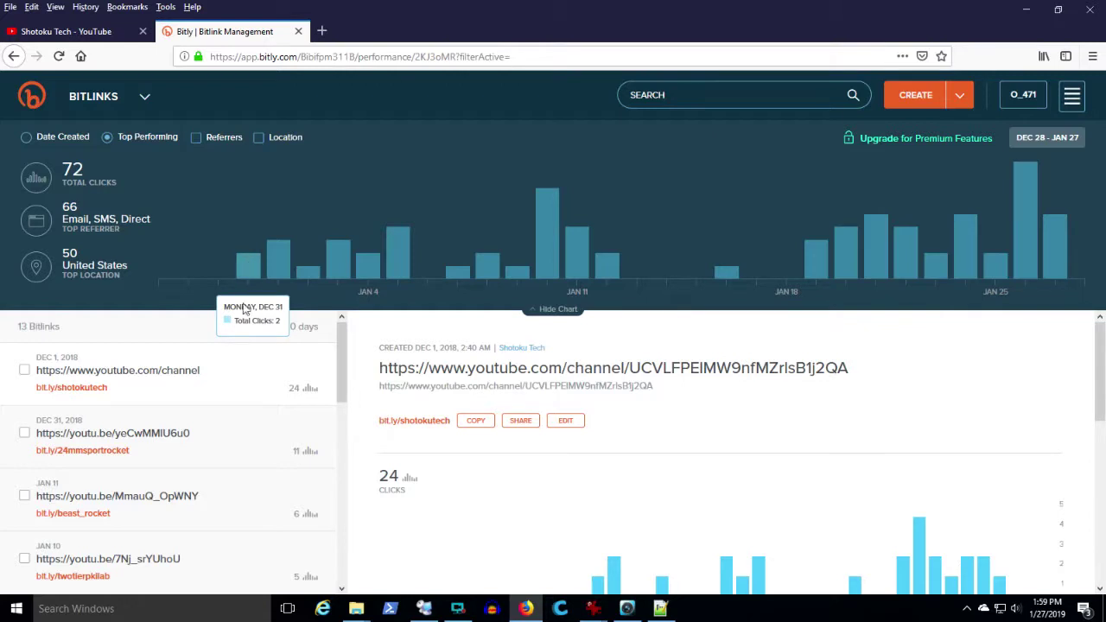
scroll(251, 418, "down", 5)
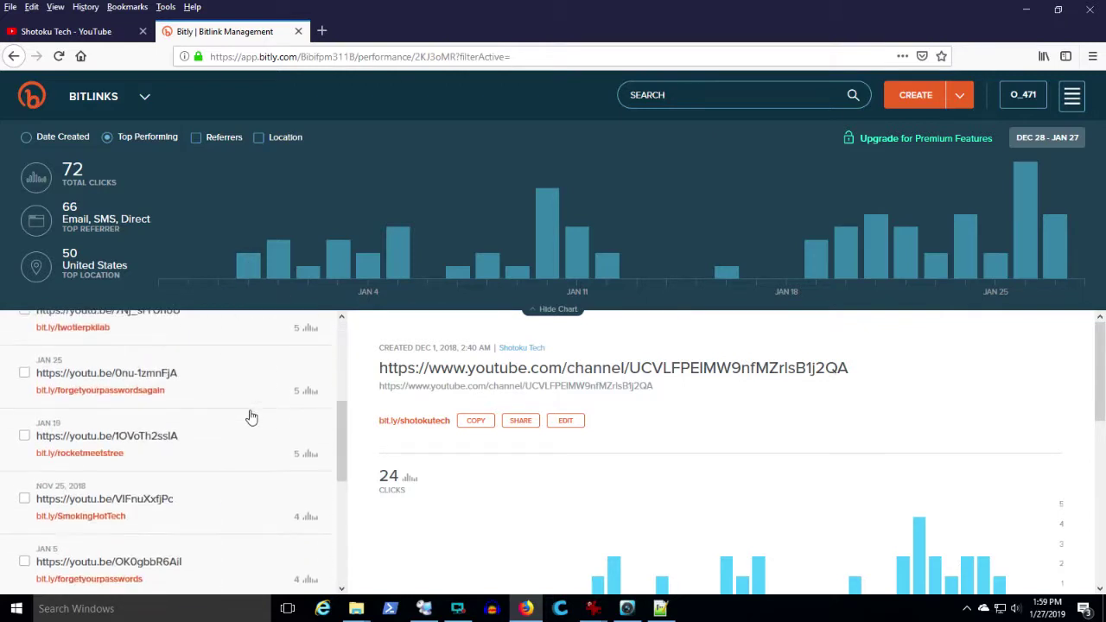
scroll(249, 418, "up", 3)
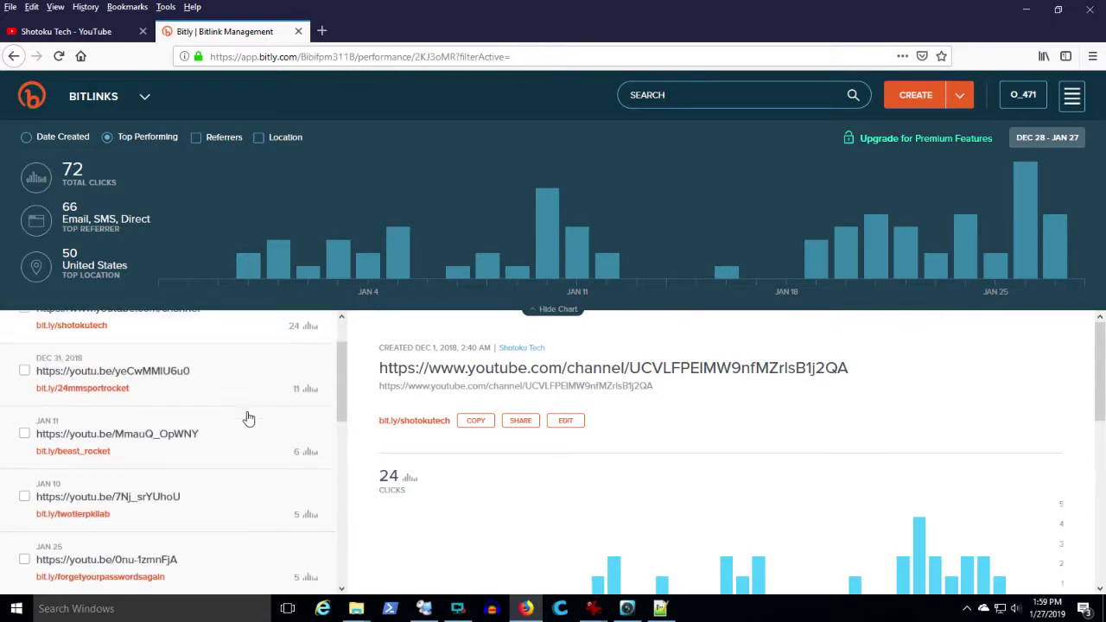
scroll(248, 418, "down", 4)
scroll(248, 418, "down", 5)
scroll(248, 418, "down", 2)
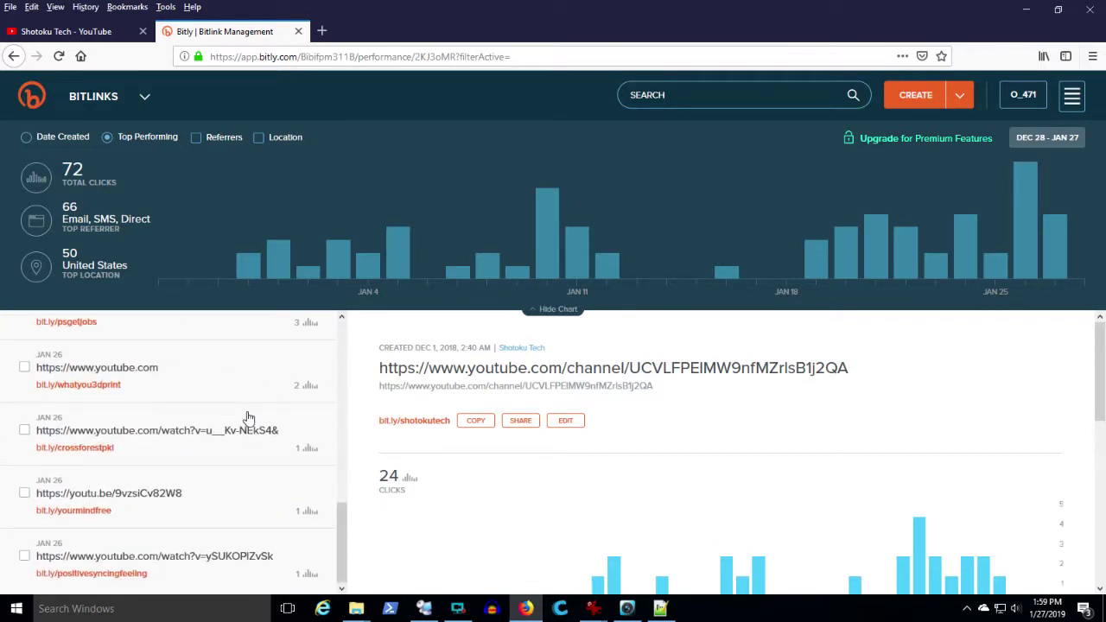
scroll(248, 418, "up", 4)
scroll(247, 418, "up", 5)
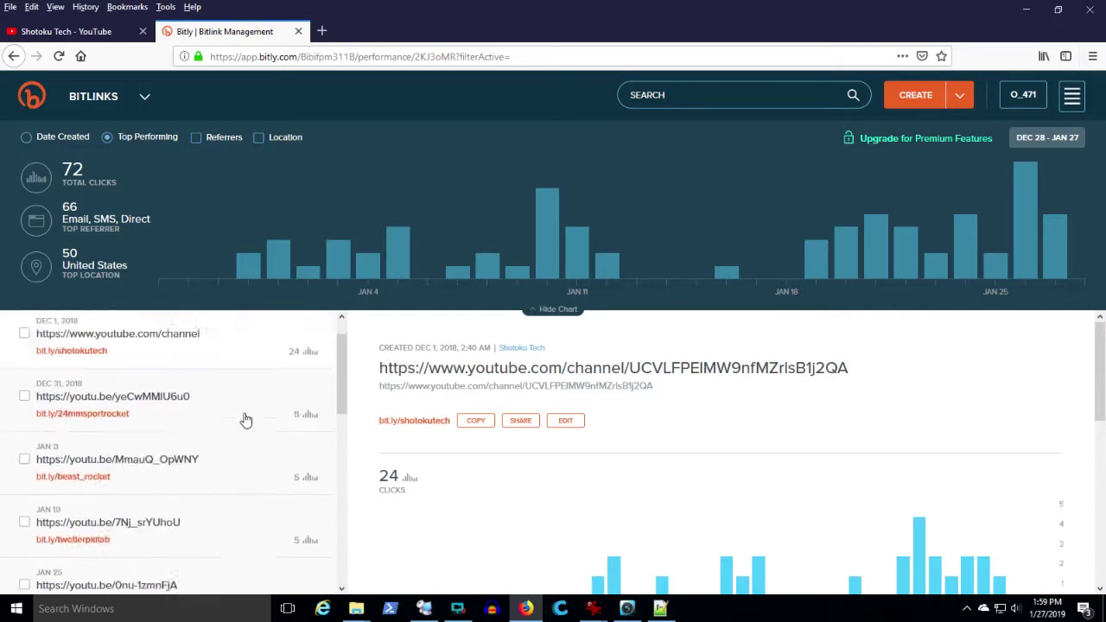
scroll(246, 419, "up", 2)
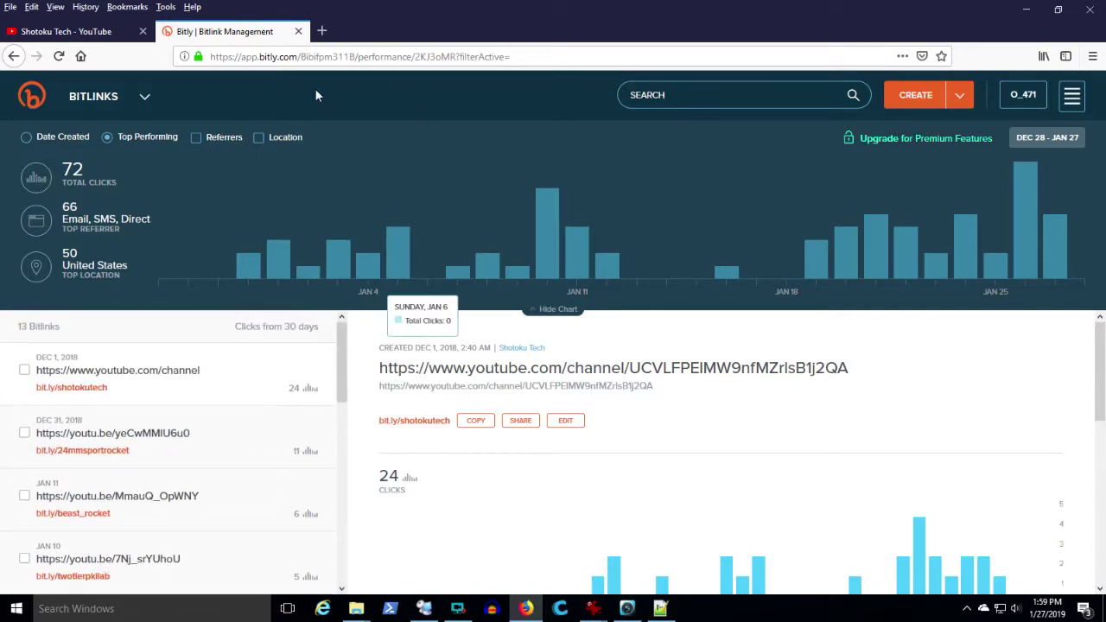
left_click(76, 140)
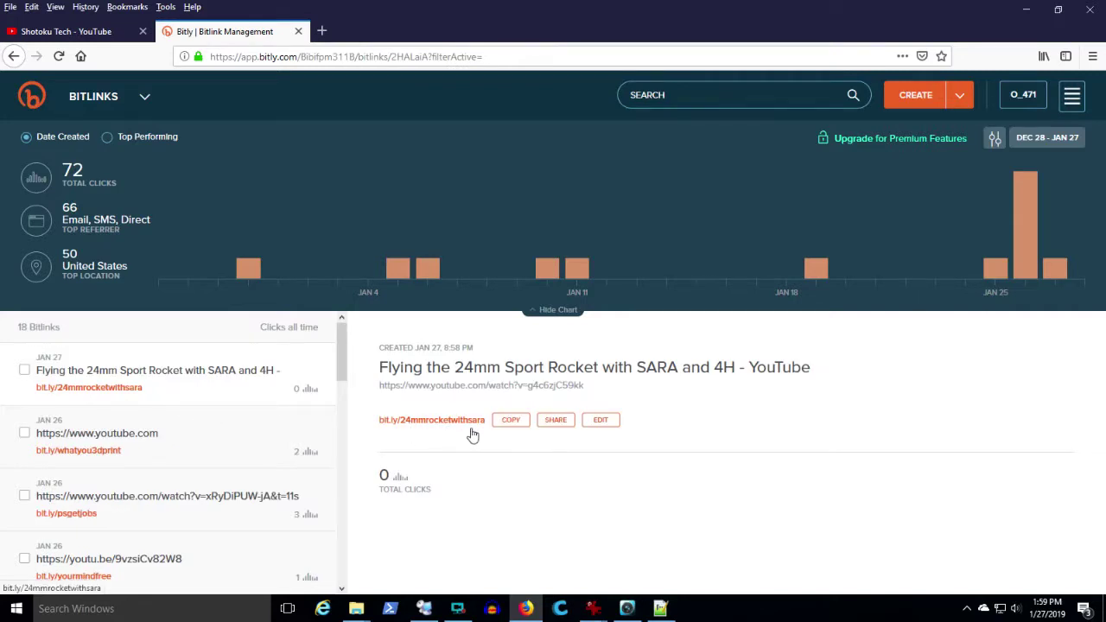
Copy the bit.ly/24mmrocketwithsara link and open Twitter, logged in, in a new tab
left_click(510, 422)
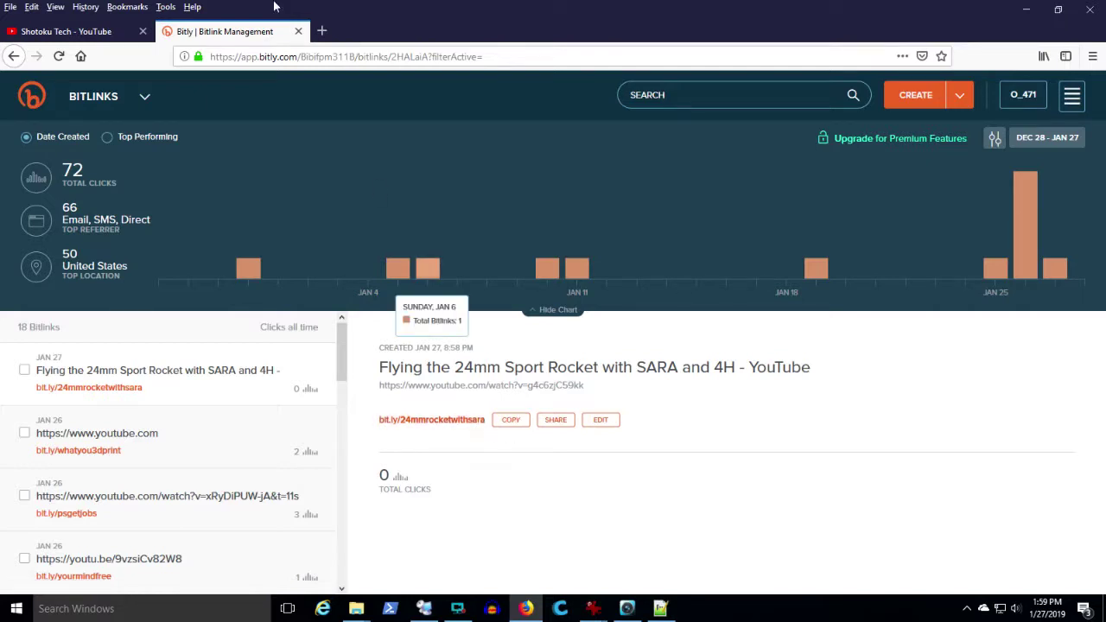
left_click(322, 32)
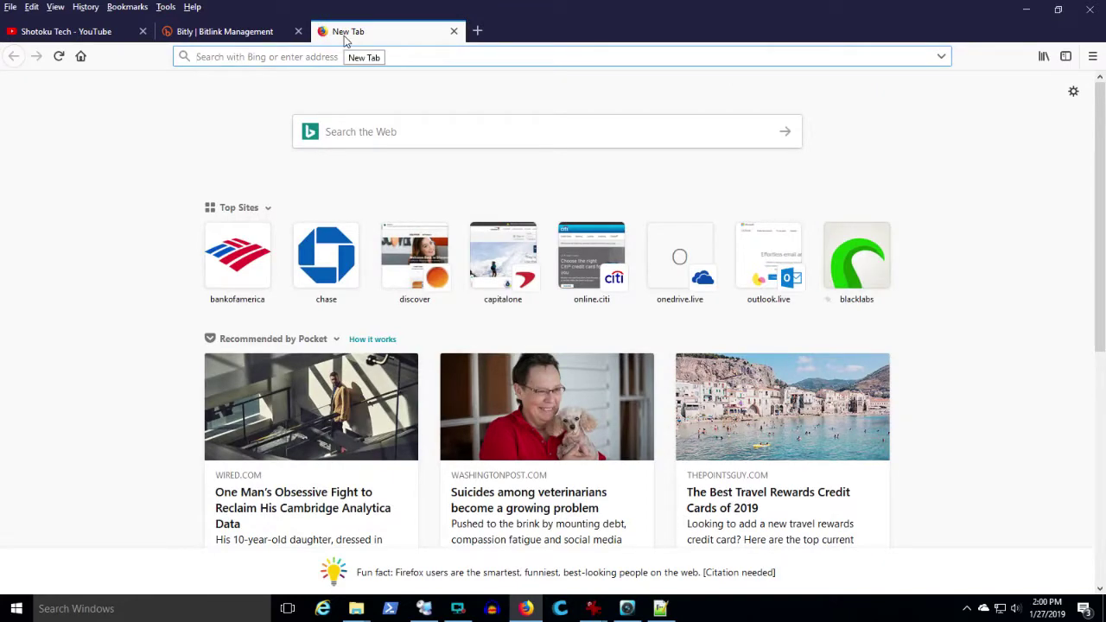
type("twitter.com/")
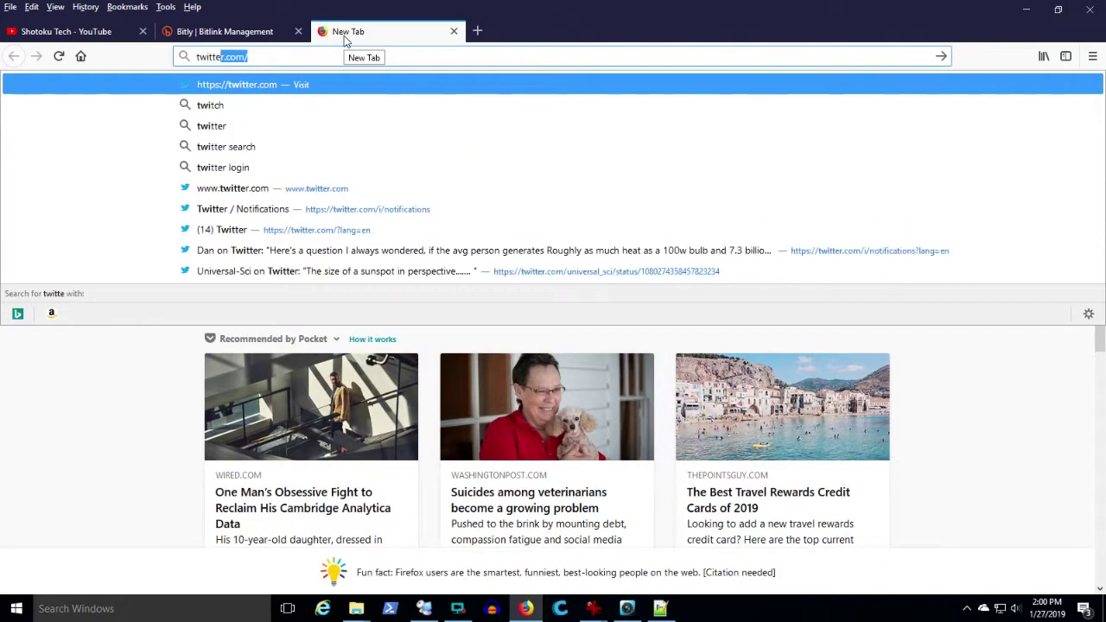
key("Return")
left_click(369, 251)
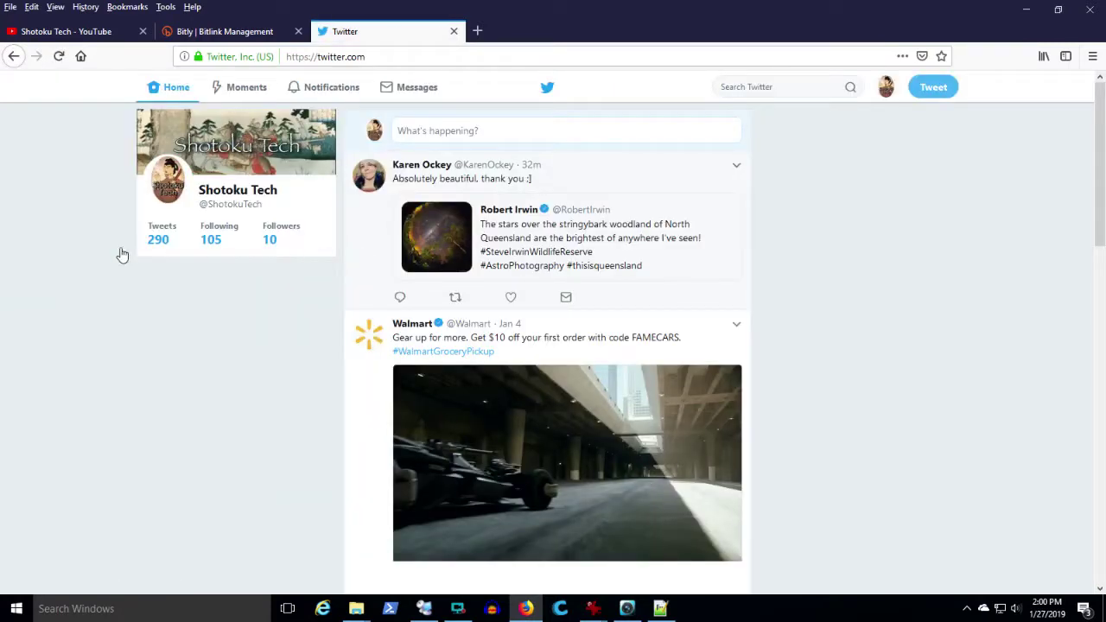
Tweet 'Good day flying with sarasrocketry.org' above the pasted bit.ly/24mmrocketwithsara link
left_click(507, 130)
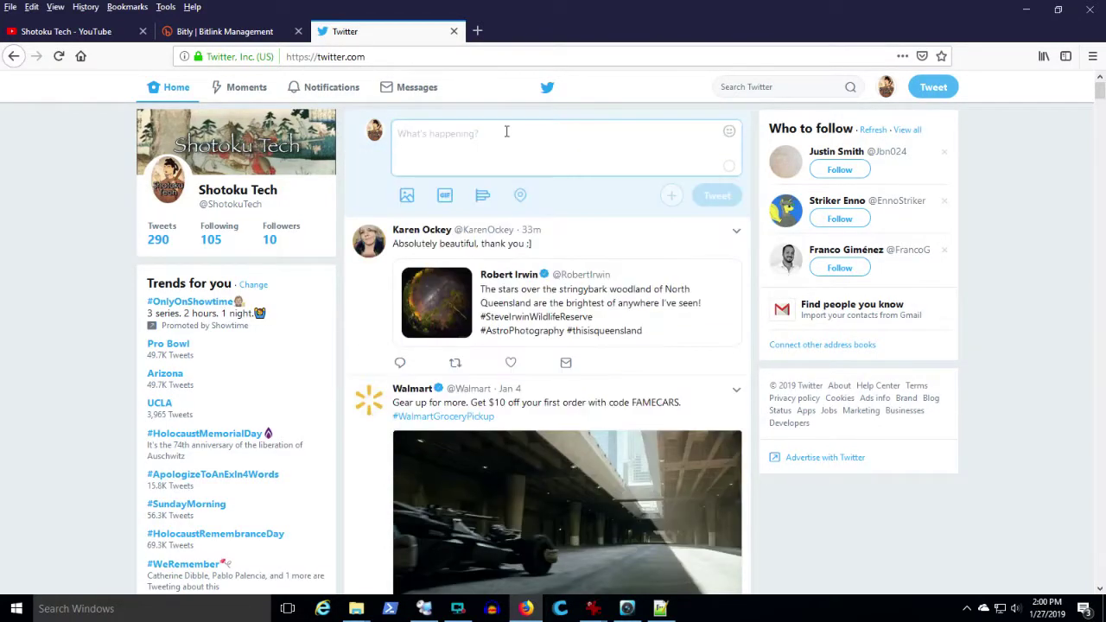
key("ctrl+v")
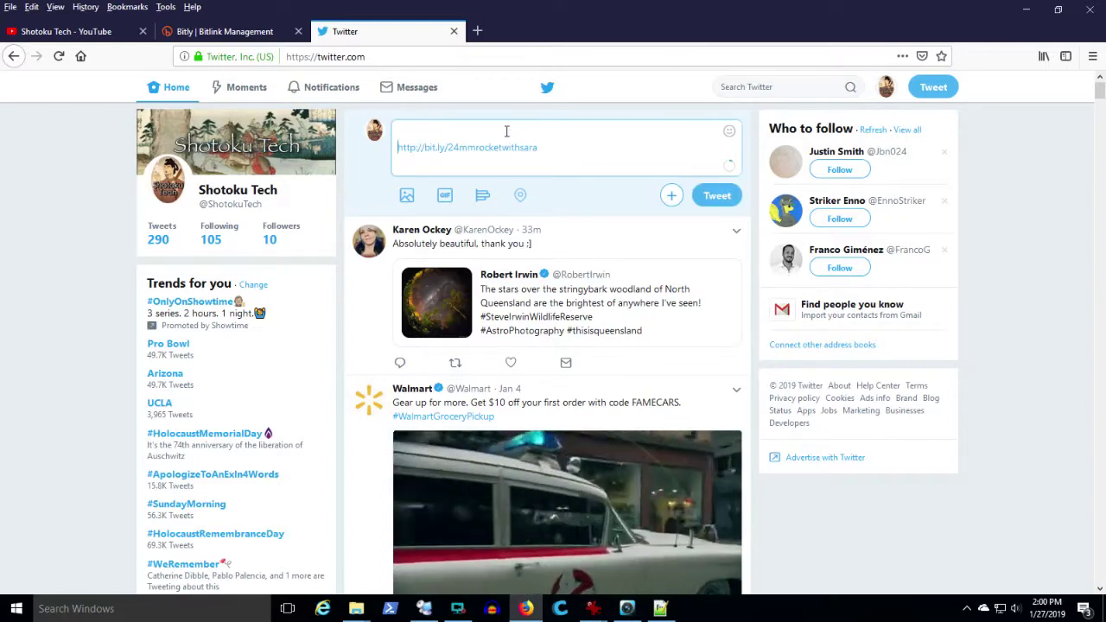
key("Return")
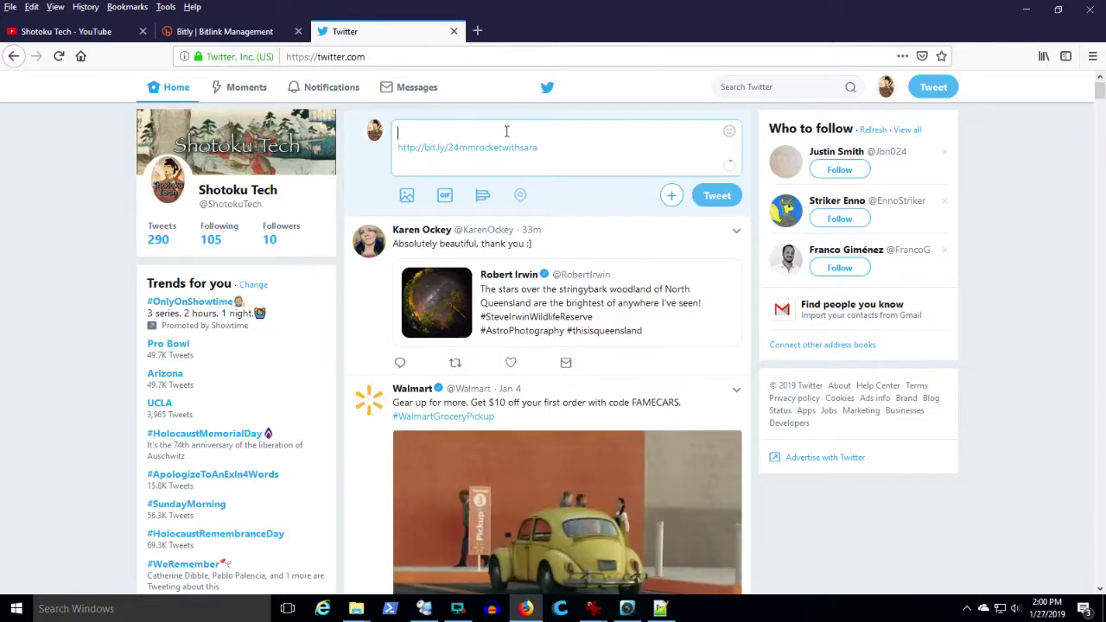
type("Good day f")
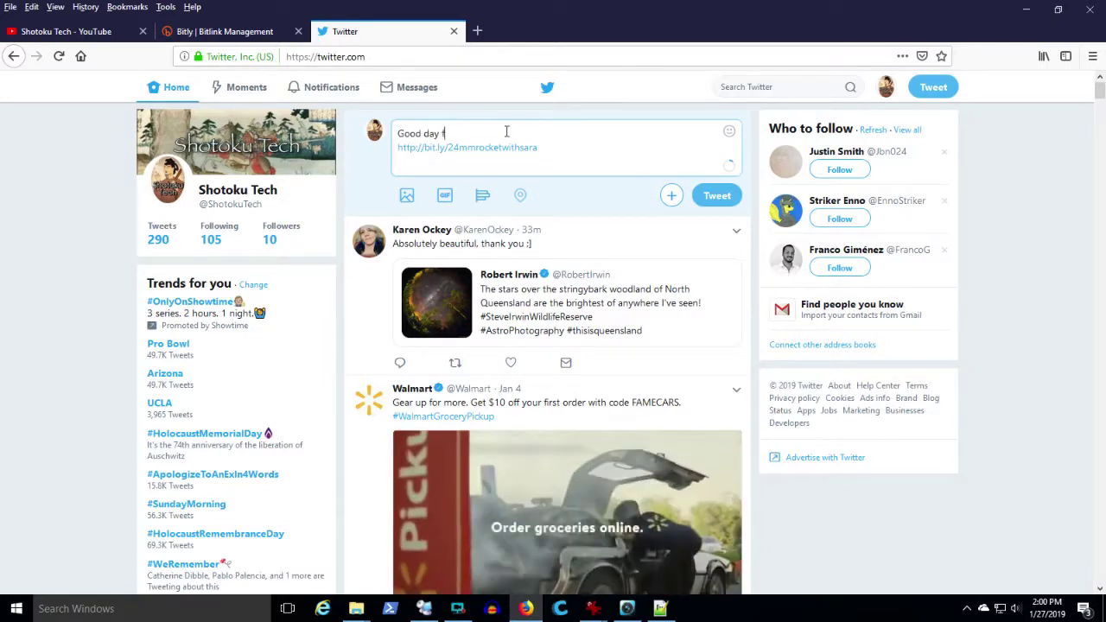
type("lying wi")
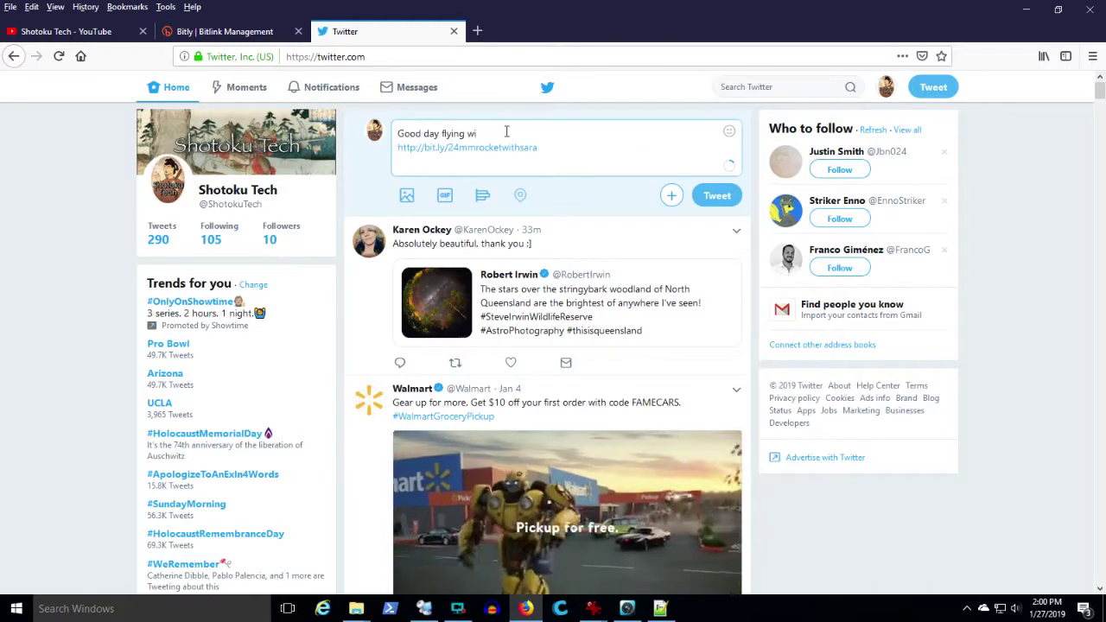
type("th sara")
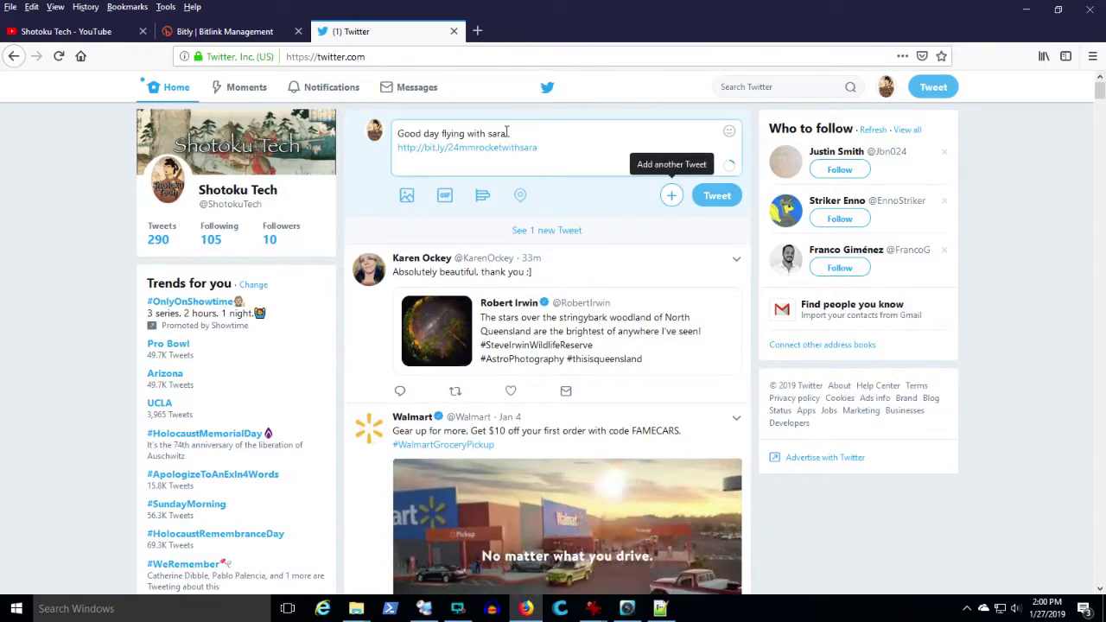
type("srocketry.or")
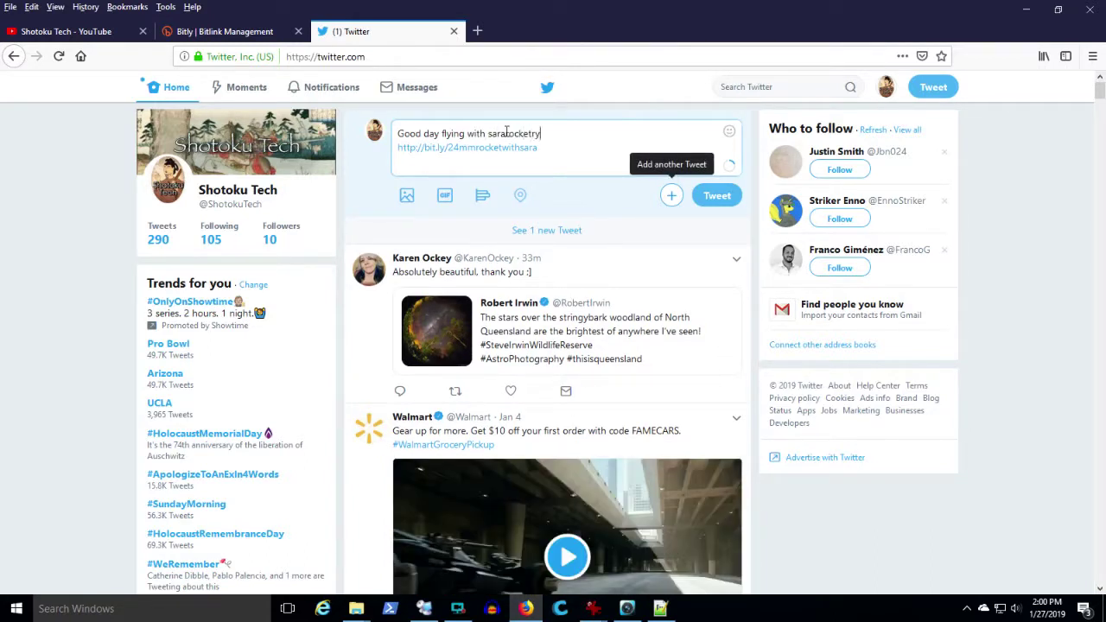
type("g")
left_click(714, 205)
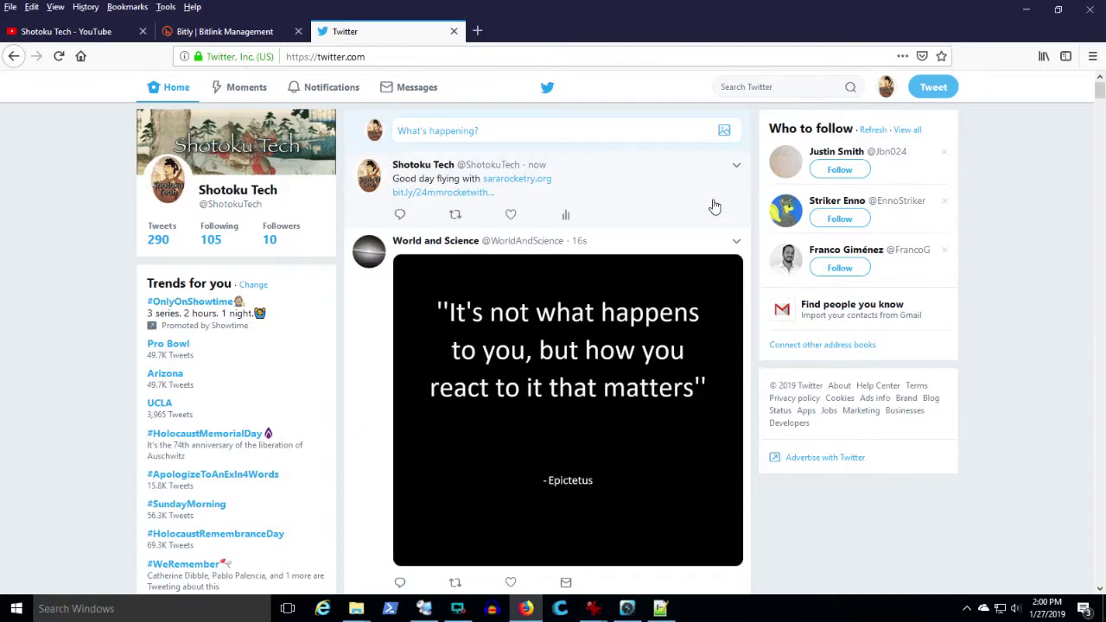
left_click(215, 35)
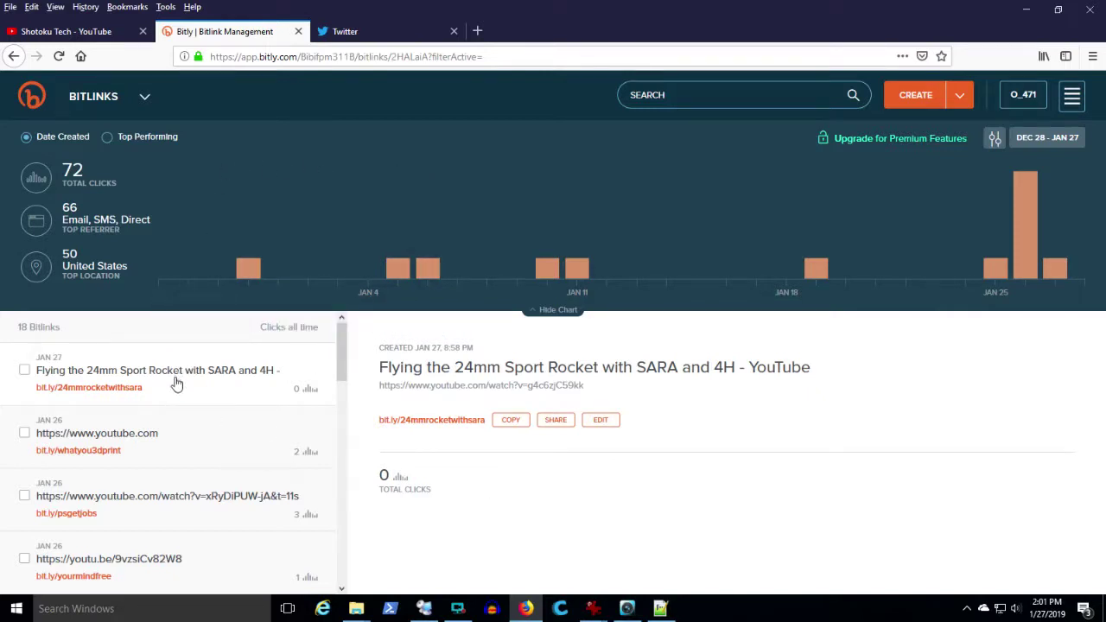
Rank the Bitly links by Top Performing
left_click(116, 141)
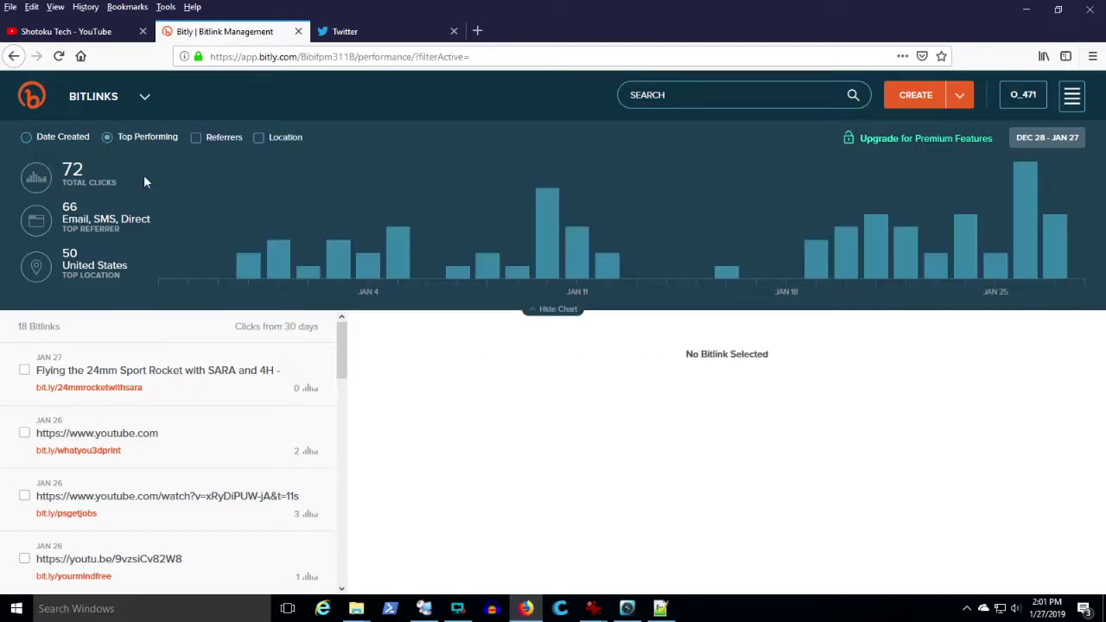